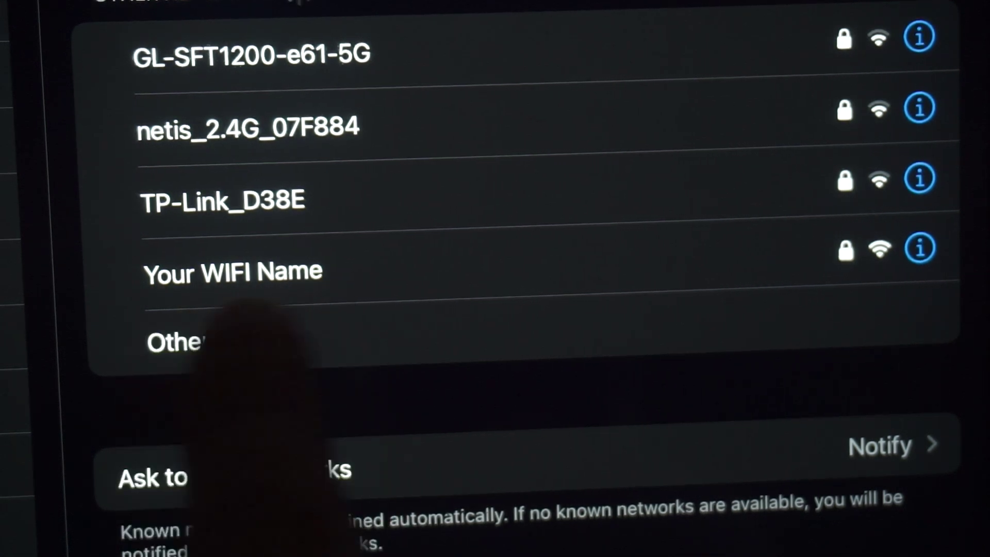
# - Join the iPad to 'Your WIFI Name' using the password from the router label
pyautogui.click(309, 263)
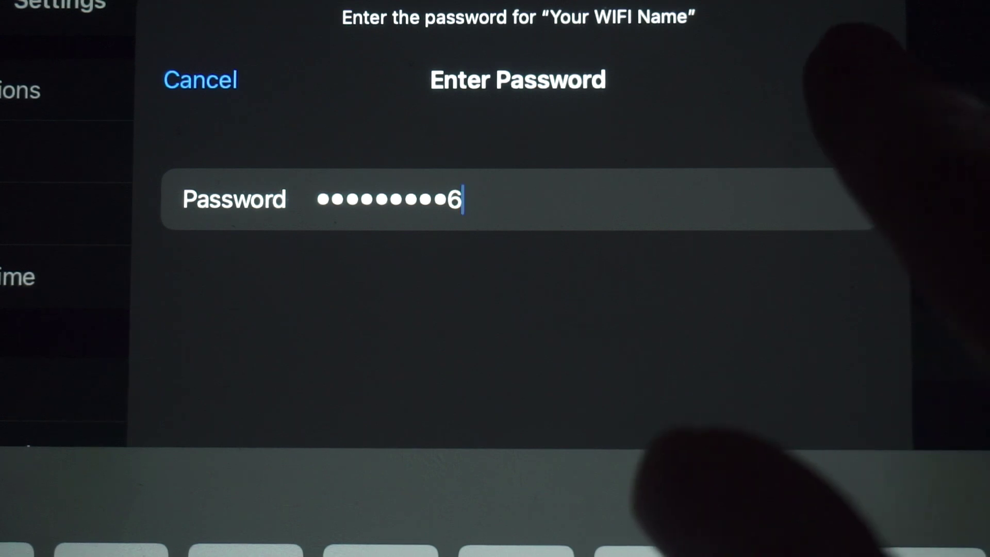
pyautogui.click(853, 78)
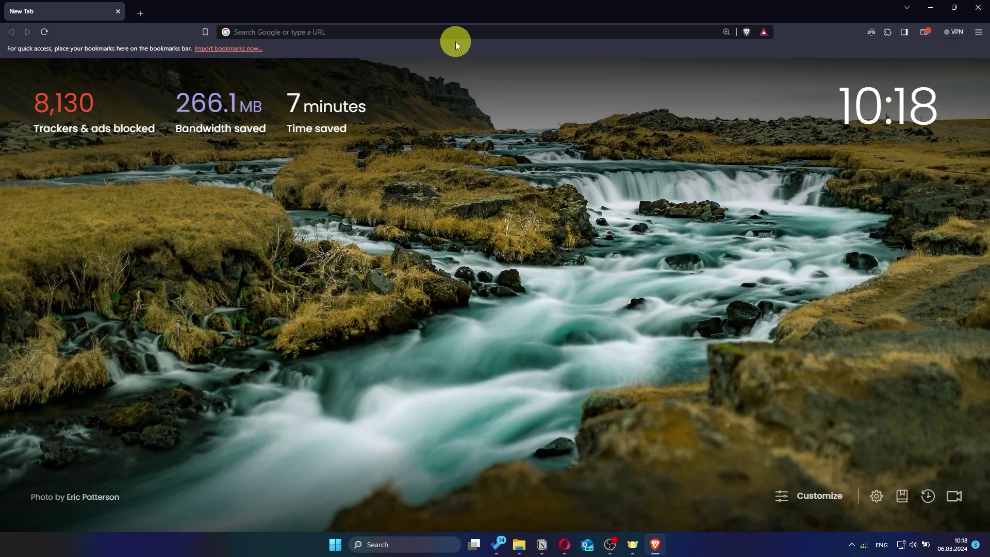
# - Load asusrouter.com from Brave's address bar
pyautogui.click(513, 34)
pyautogui.write('a')
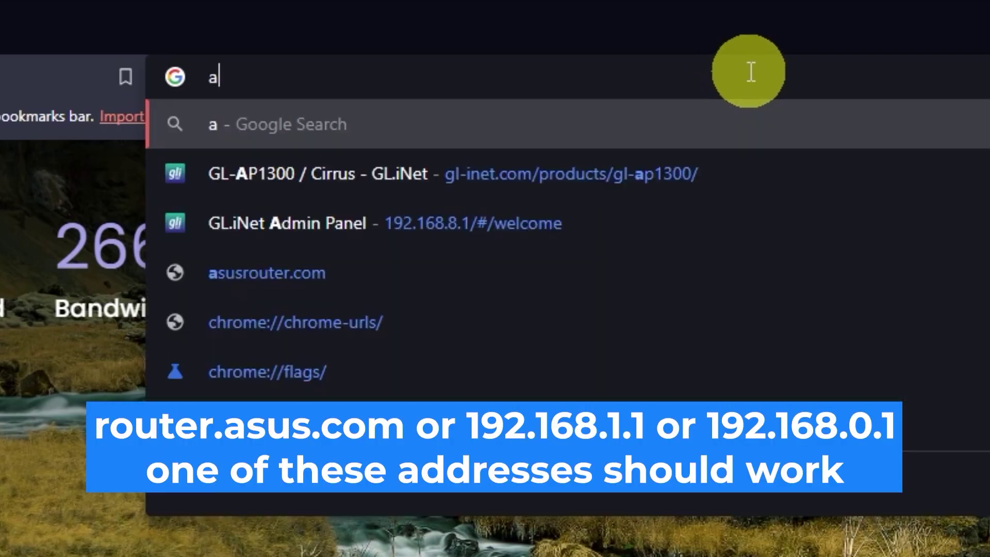
pyautogui.write('sus')
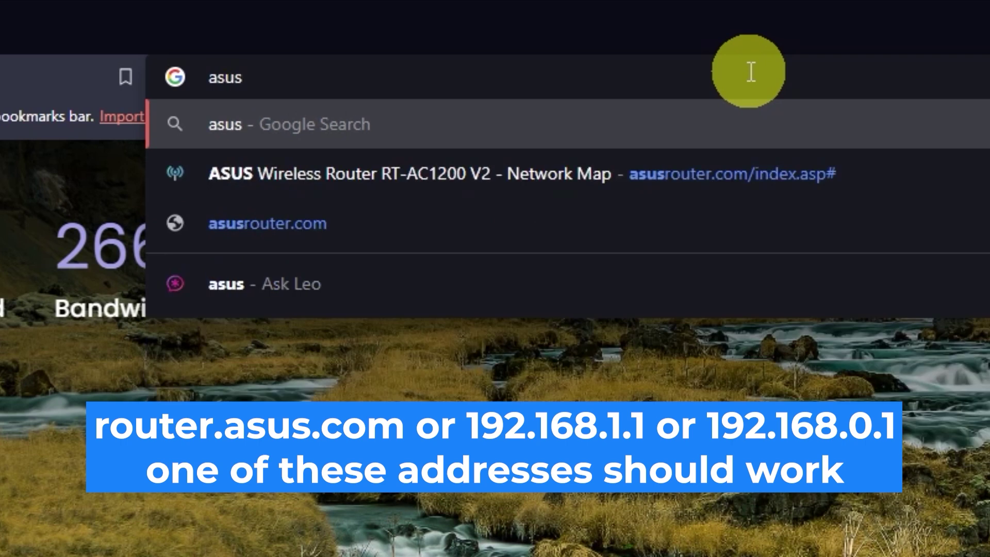
pyautogui.write('router.')
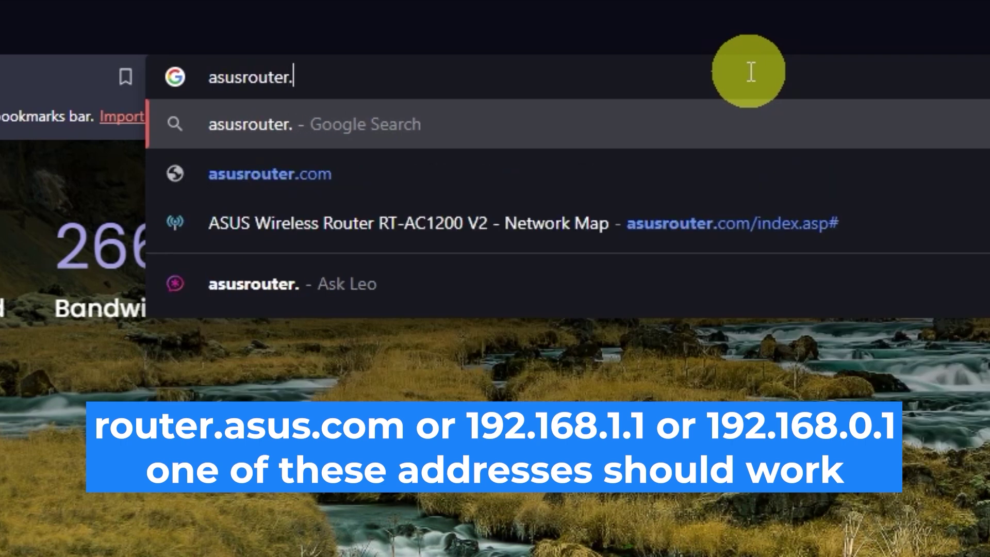
pyautogui.write('com')
pyautogui.press('Return')
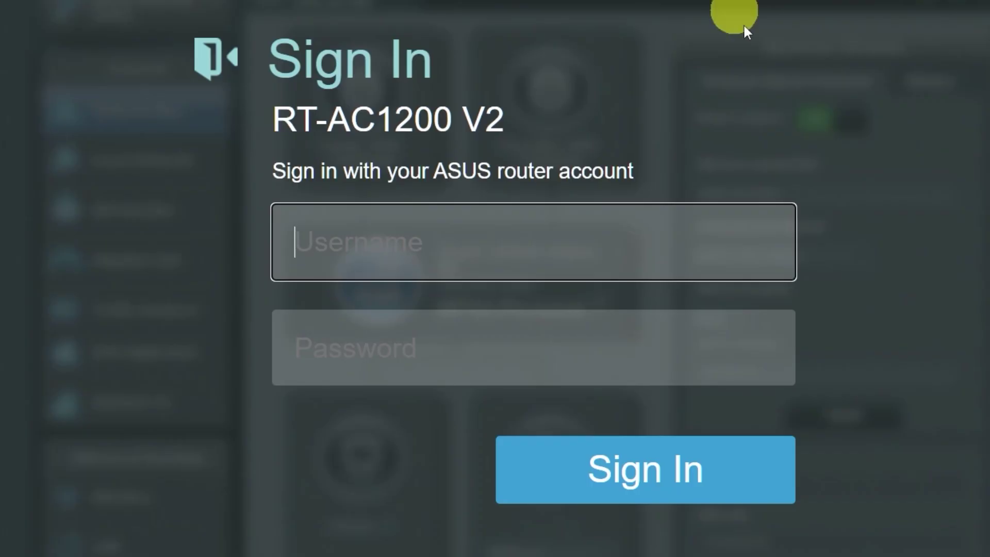
pyautogui.write('admin')
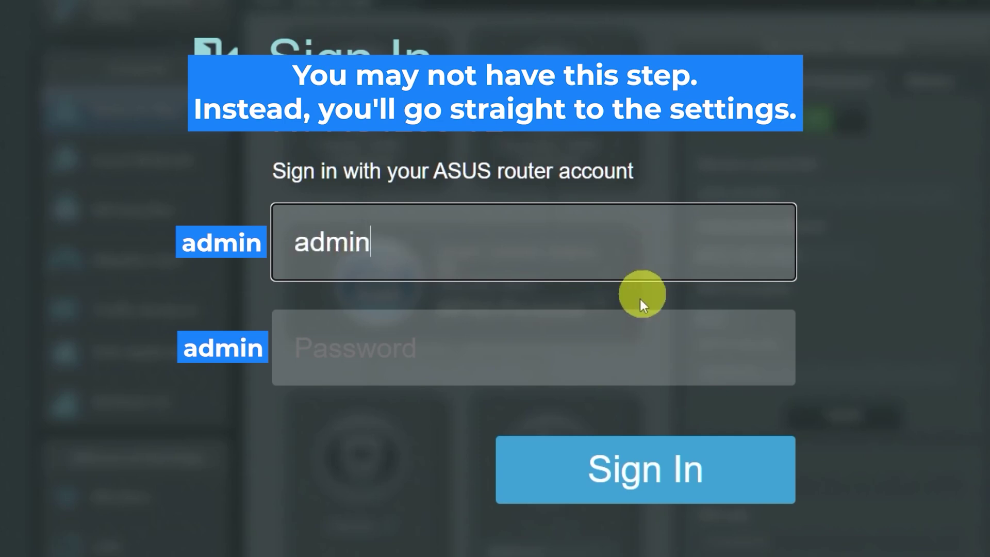
pyautogui.click(617, 350)
pyautogui.write('admin')
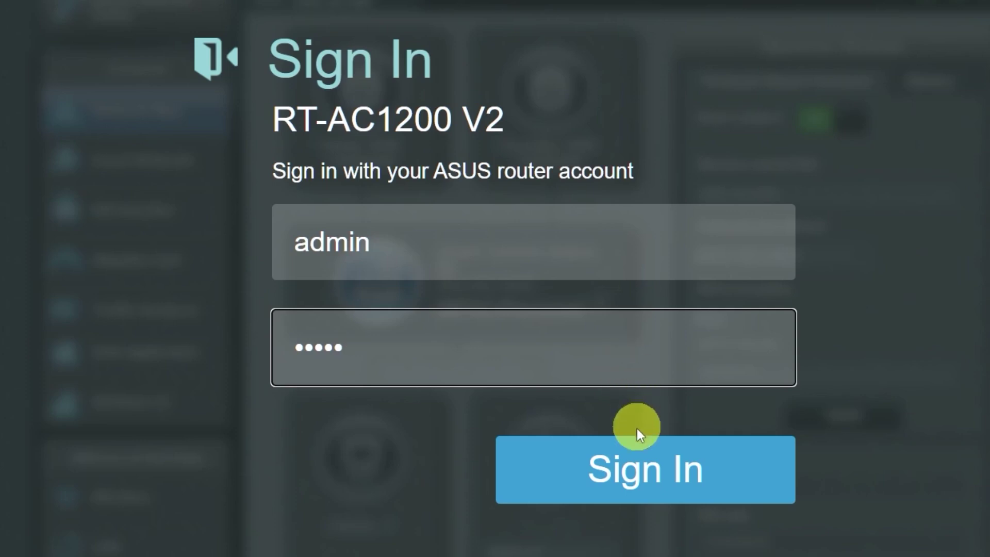
pyautogui.click(629, 468)
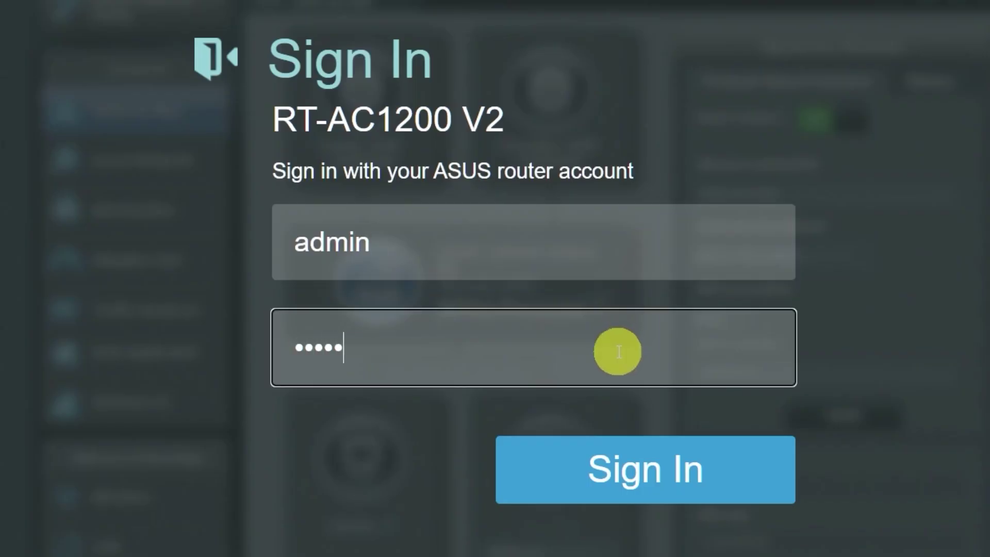
pyautogui.click(634, 464)
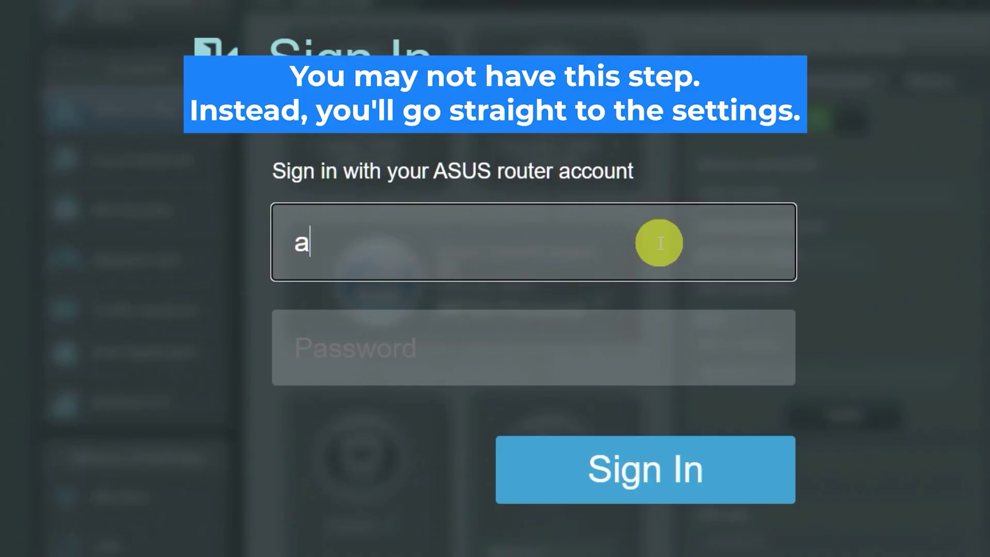
pyautogui.write('dmin')
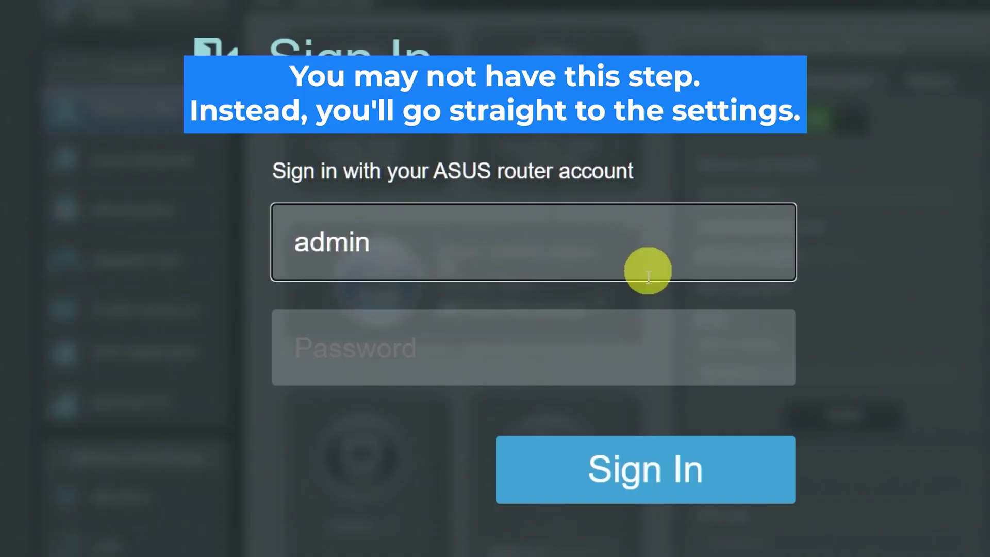
pyautogui.click(619, 352)
pyautogui.write('admin')
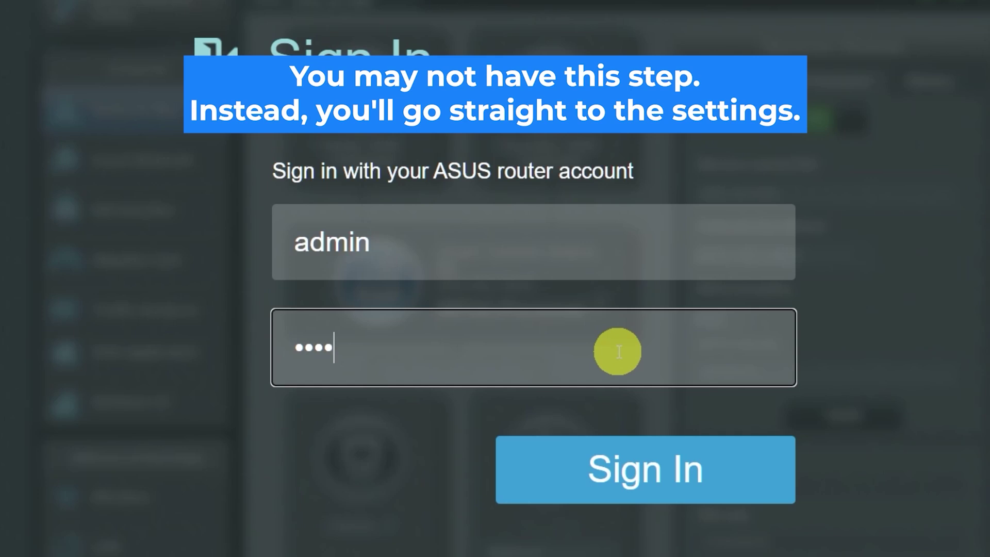
pyautogui.click(634, 466)
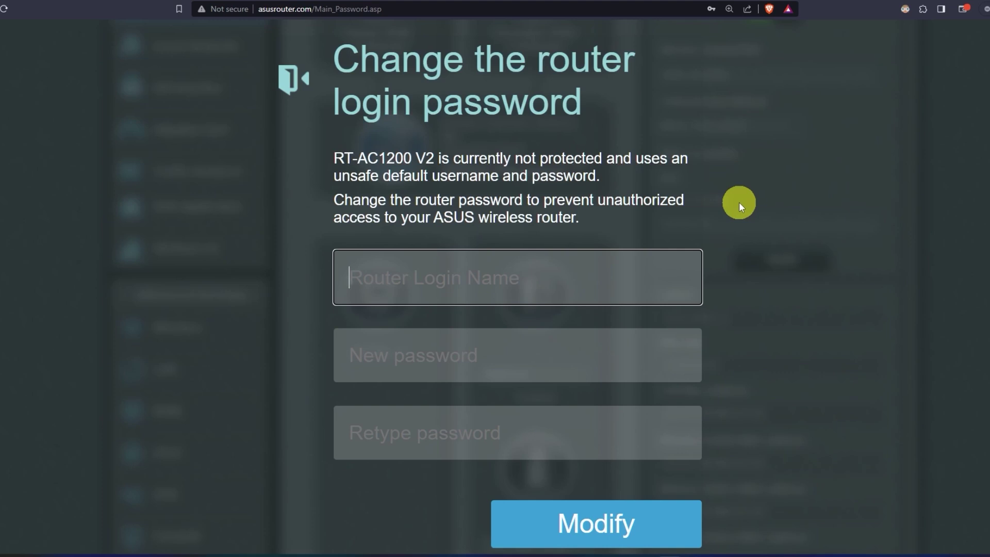
# - Set the router login name to asus, enter and confirm a new password, and save with Modify
pyautogui.write('asus')
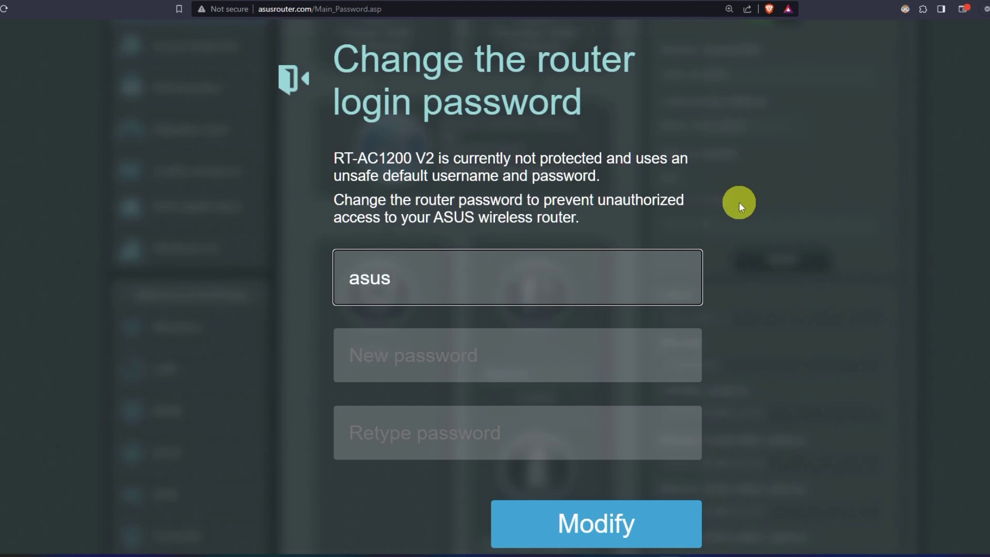
pyautogui.click(537, 353)
pyautogui.write('**********')
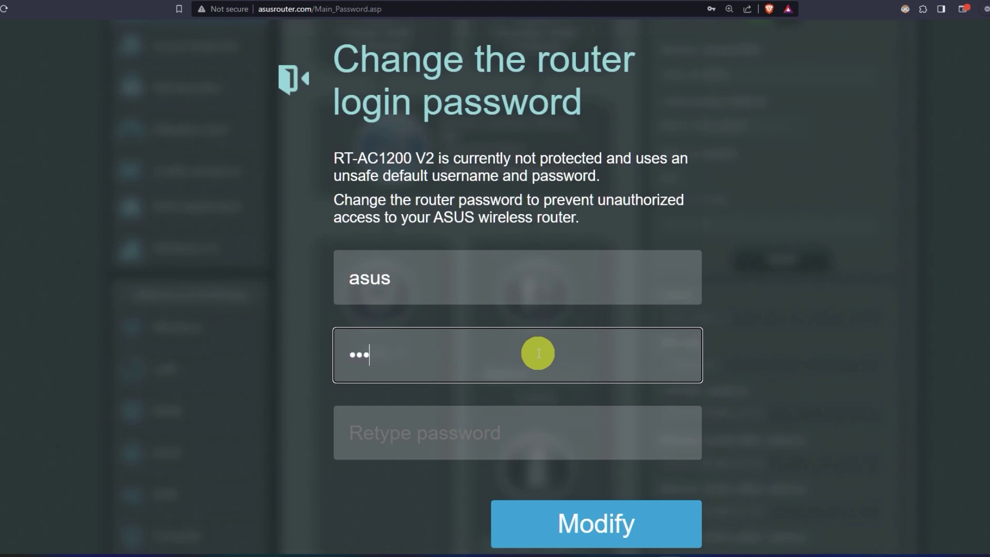
pyautogui.click(535, 438)
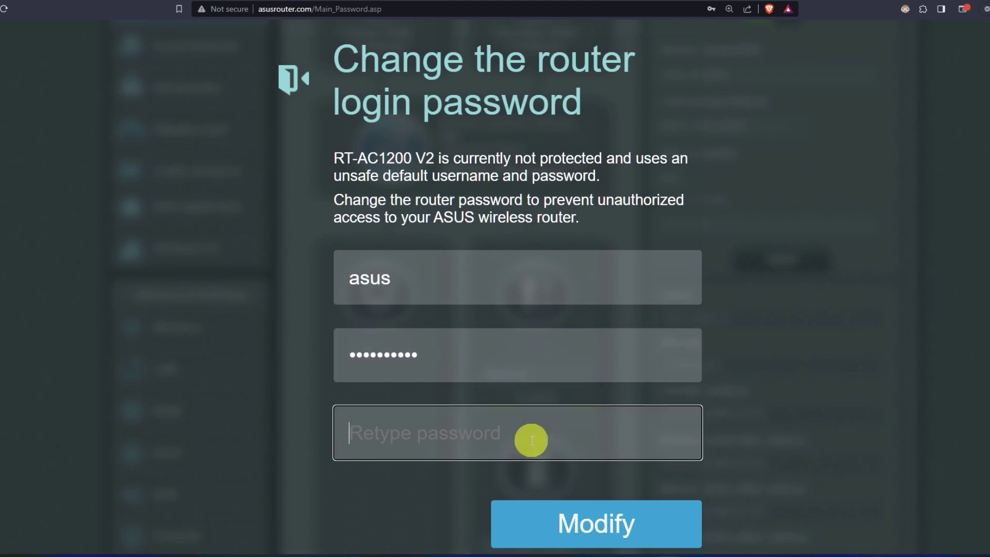
pyautogui.write('**********')
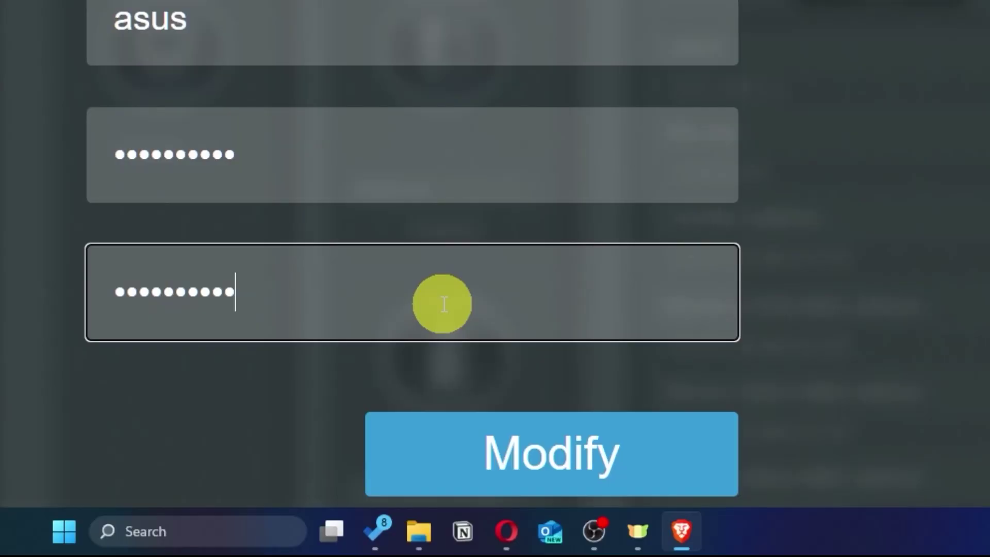
pyautogui.click(633, 465)
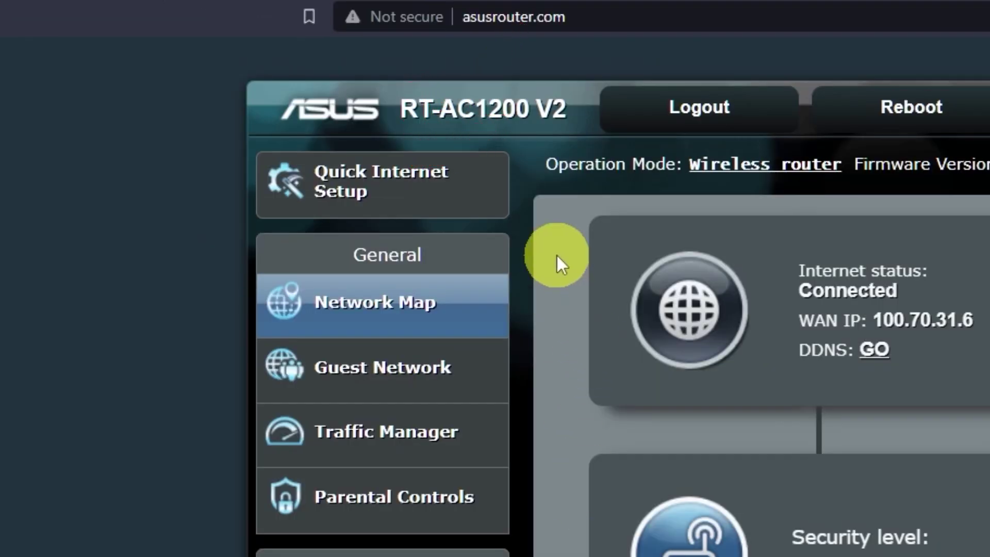
# - Launch Quick Internet Setup from the Network Map to reach its Wireless Setting step
pyautogui.click(435, 203)
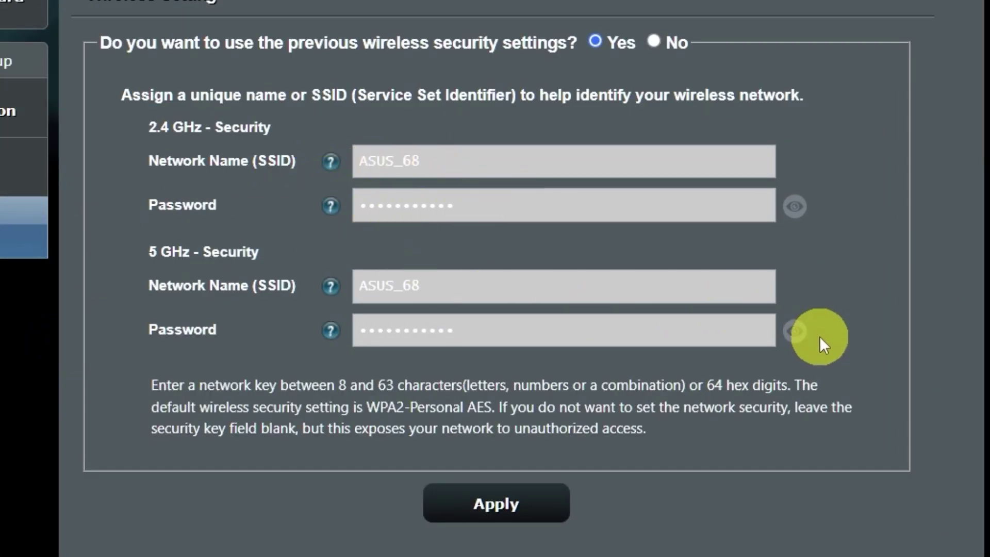
# - Give ASUS_68 a new Wi-Fi password, apply it, and accept the weak-password warning
pyautogui.click(801, 333)
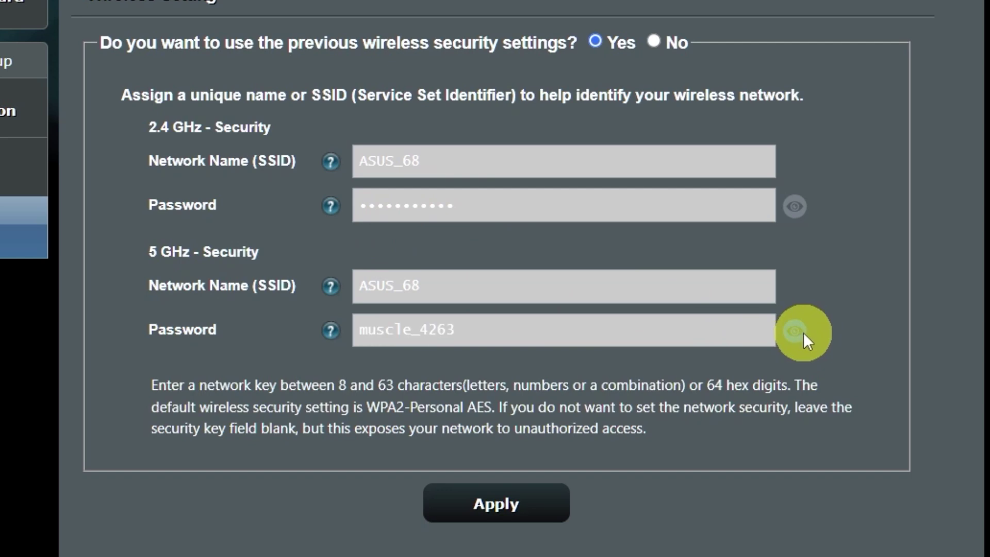
pyautogui.click(790, 216)
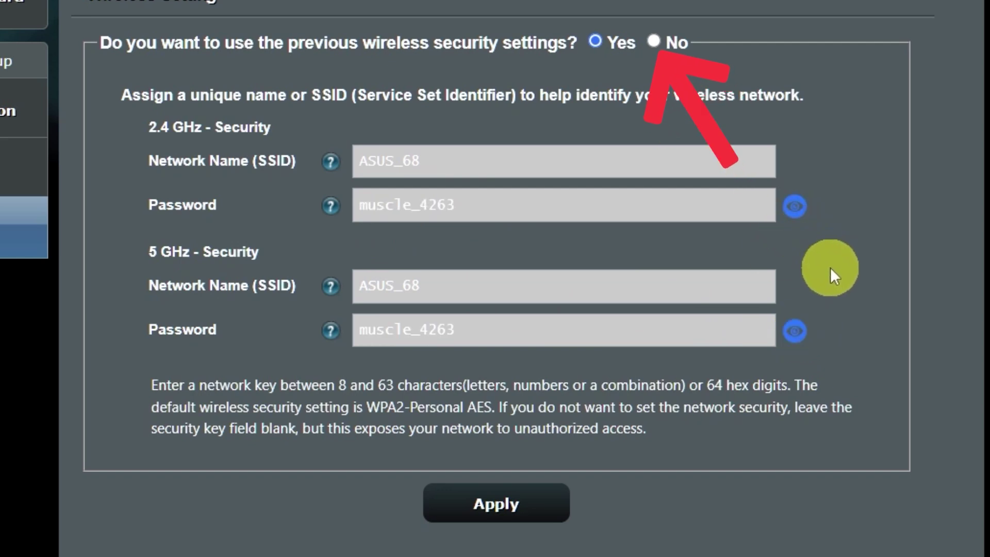
pyautogui.click(653, 41)
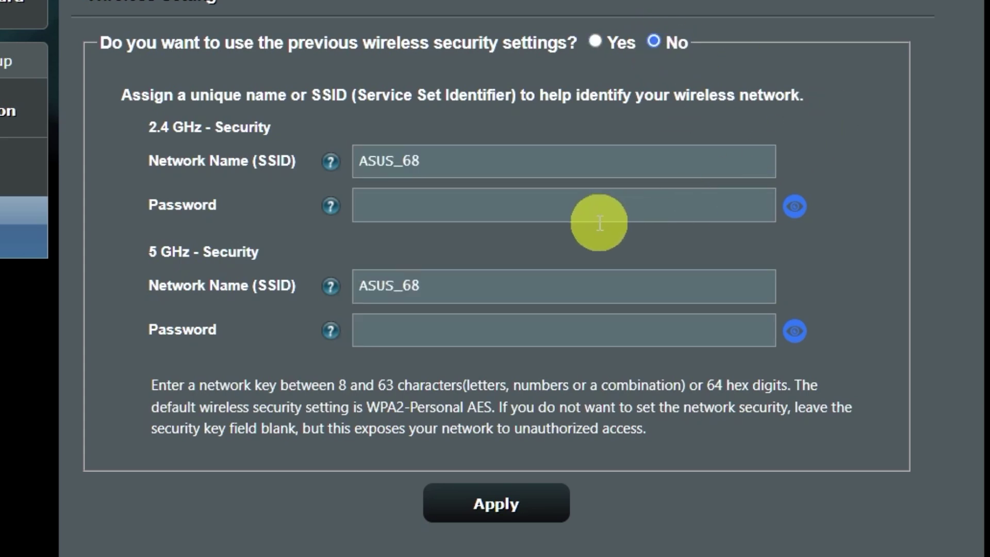
pyautogui.click(589, 209)
pyautogui.write('1')
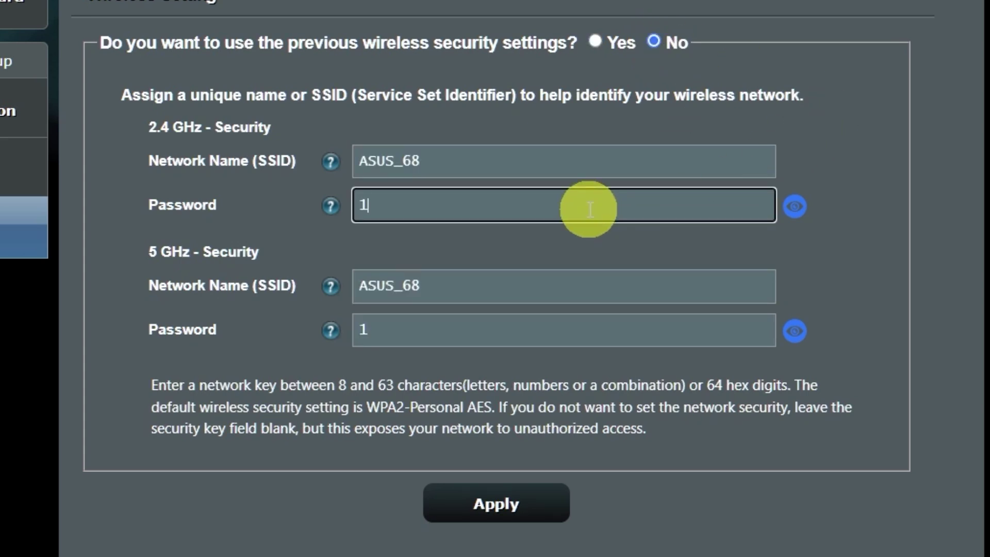
pyautogui.write('23456789')
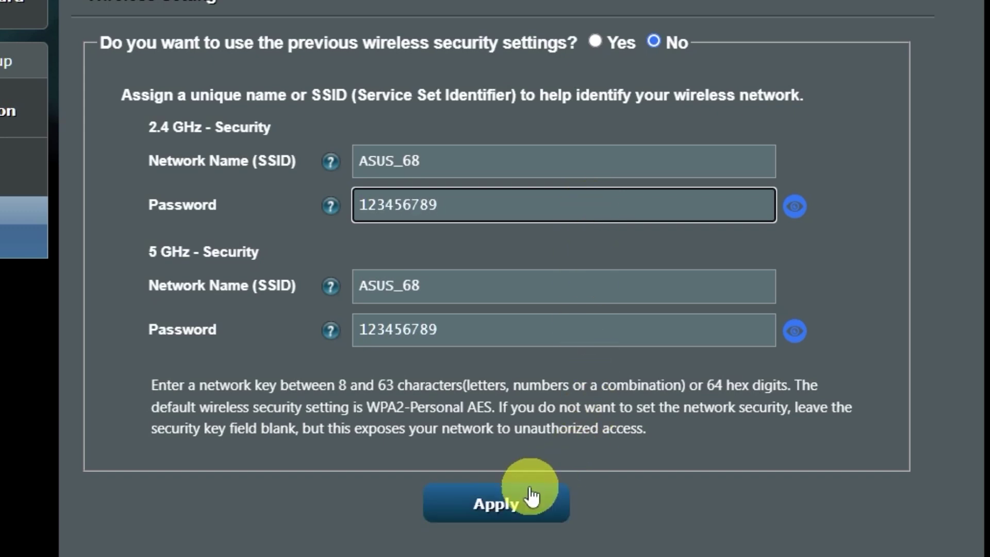
pyautogui.click(521, 507)
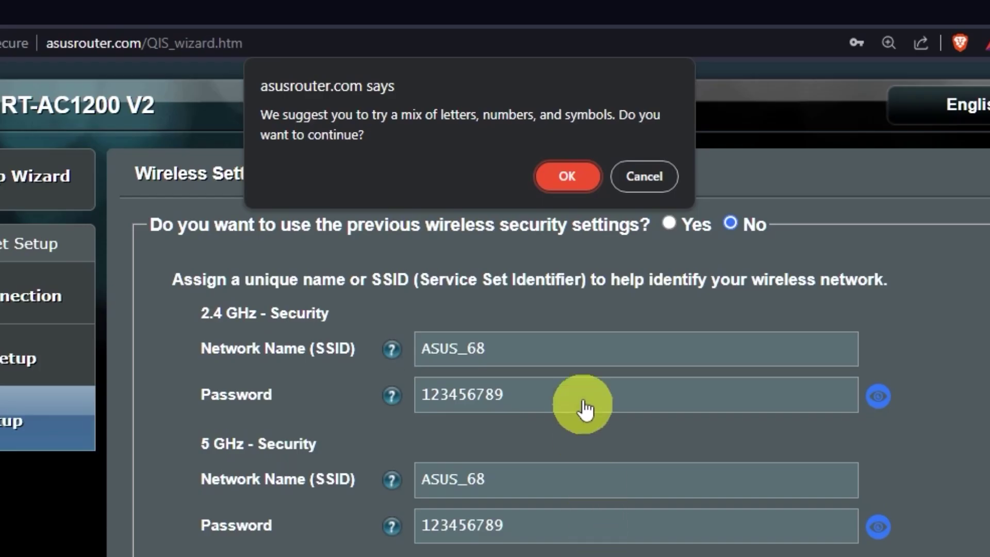
pyautogui.click(584, 177)
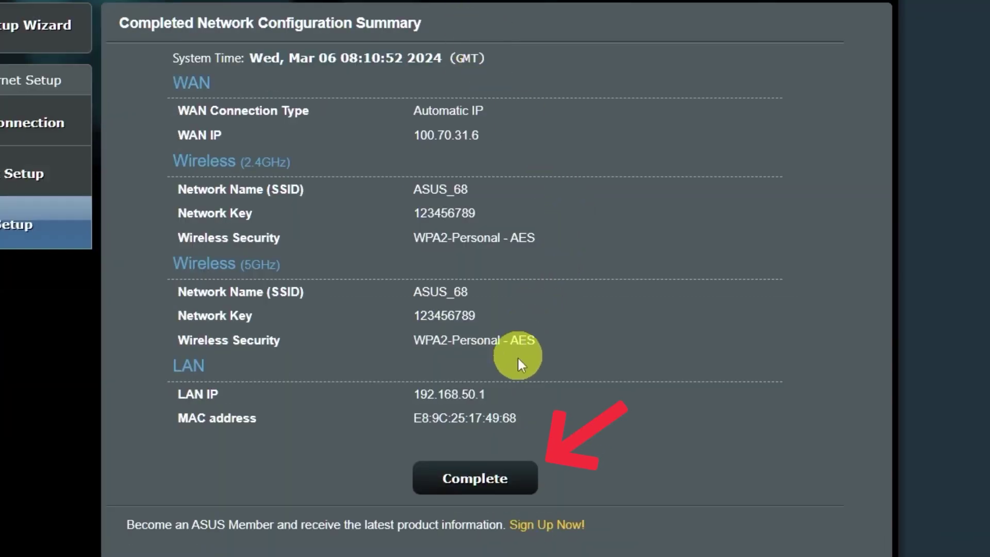
# - Complete the wizard from the ASUS_68 WPA2-Personal configuration summary
pyautogui.click(490, 474)
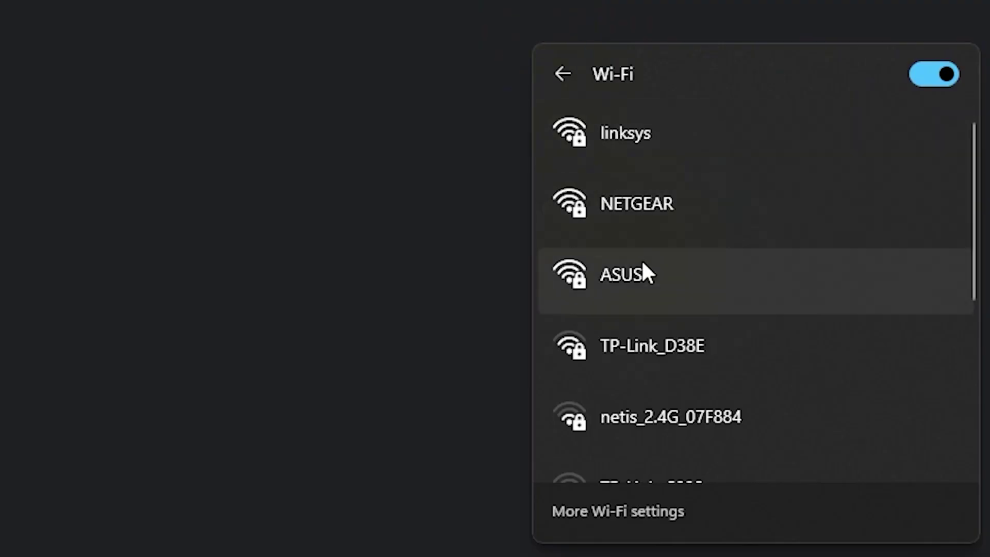
# - Connect the Windows PC to the ASUS Wi-Fi network with its new security key
pyautogui.click(645, 271)
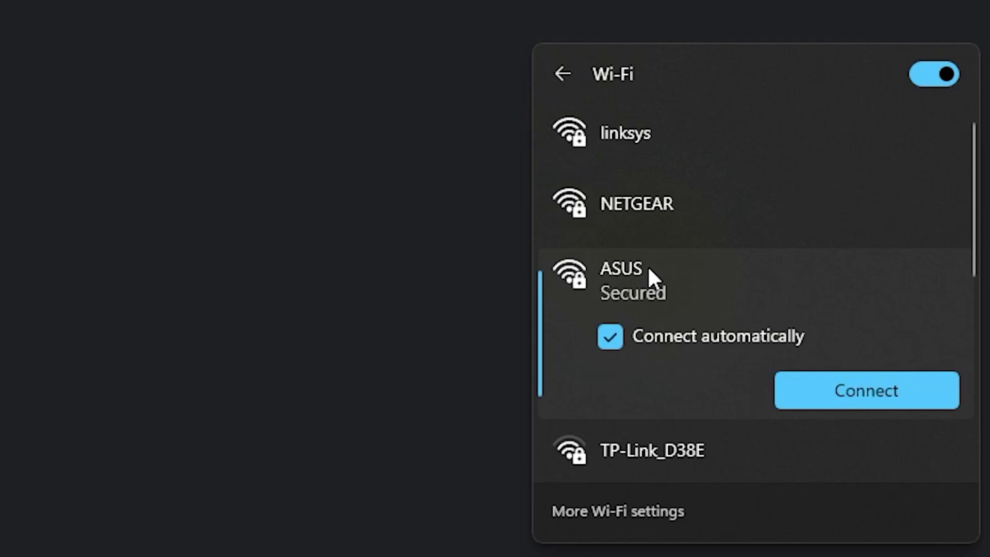
pyautogui.click(804, 376)
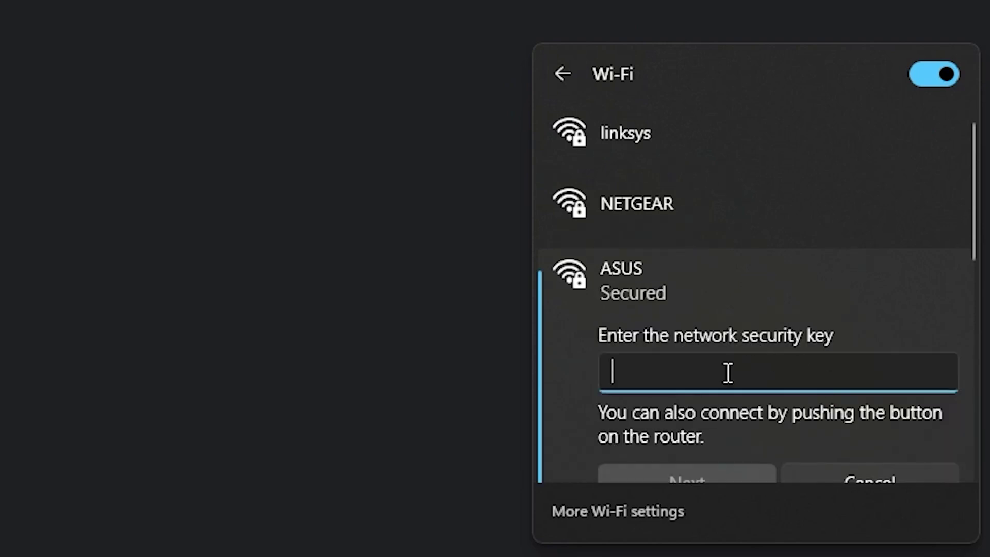
pyautogui.write('•••••••••')
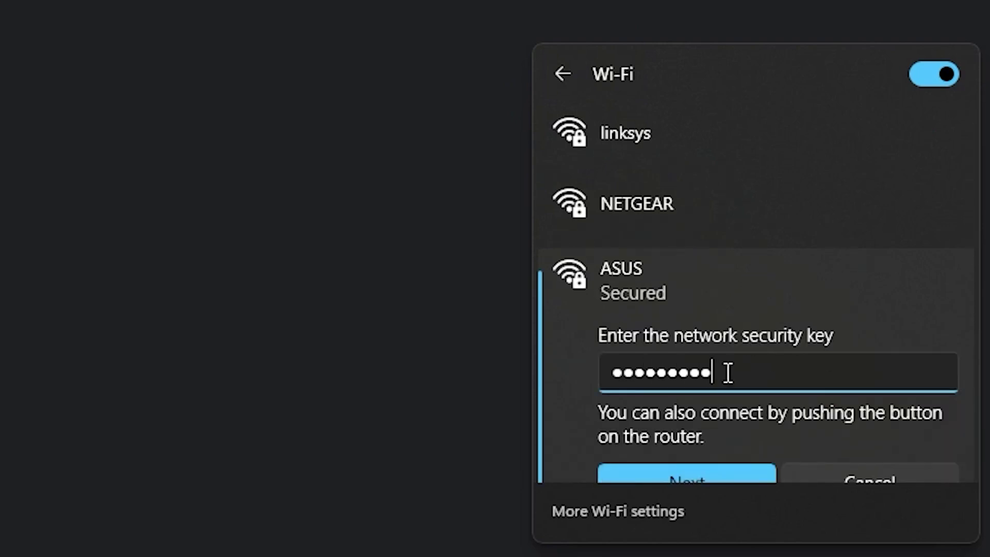
pyautogui.click(707, 474)
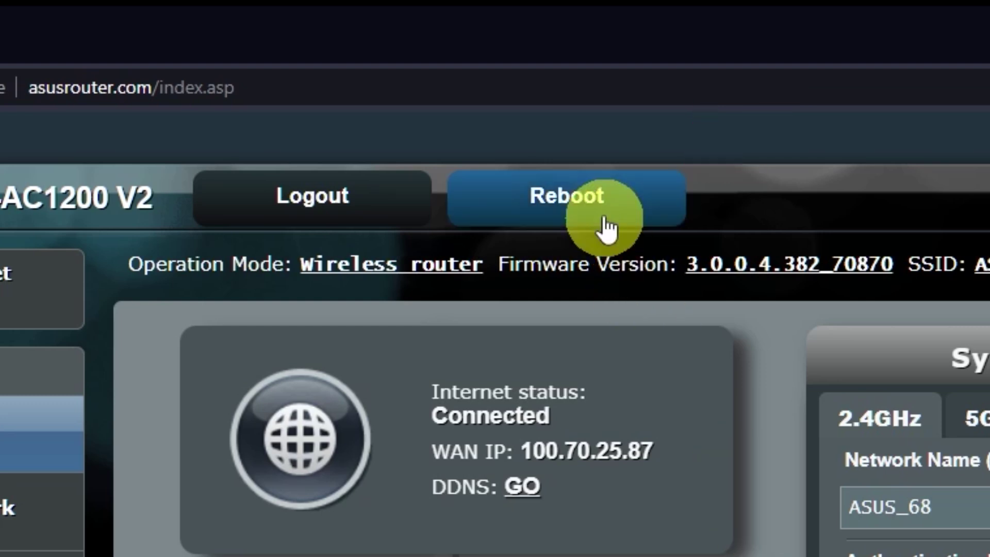
# - Reboot the router and confirm the restart with OK
pyautogui.click(602, 207)
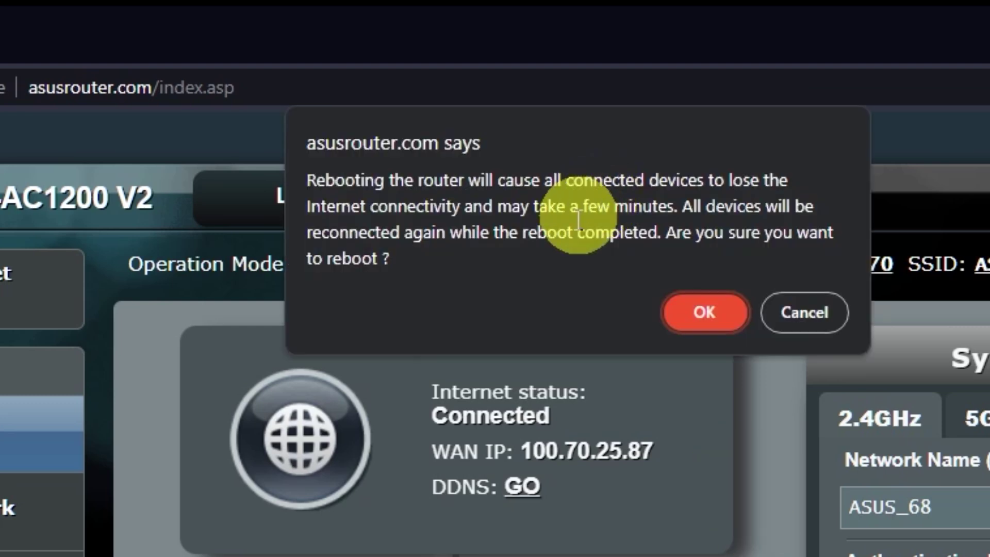
pyautogui.click(705, 312)
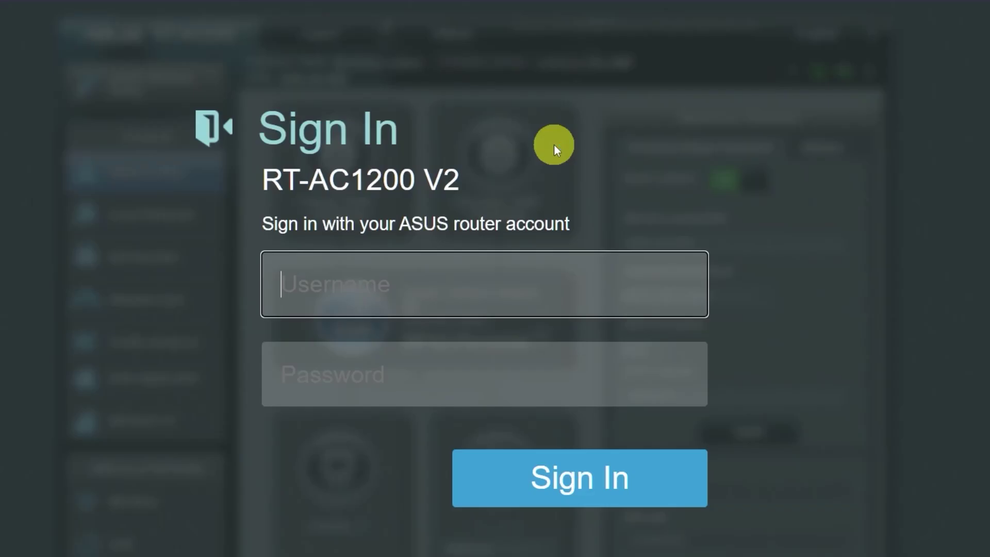
# - Open a new Brave tab and search 'gg' to test the internet connection
pyautogui.hotkey('ctrl', 't')
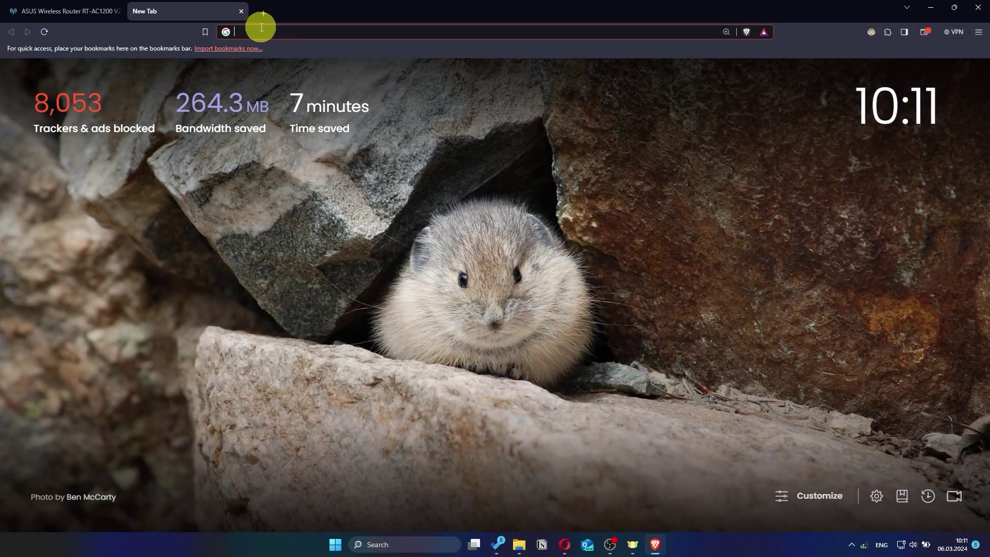
pyautogui.write('gg')
pyautogui.press('Return')
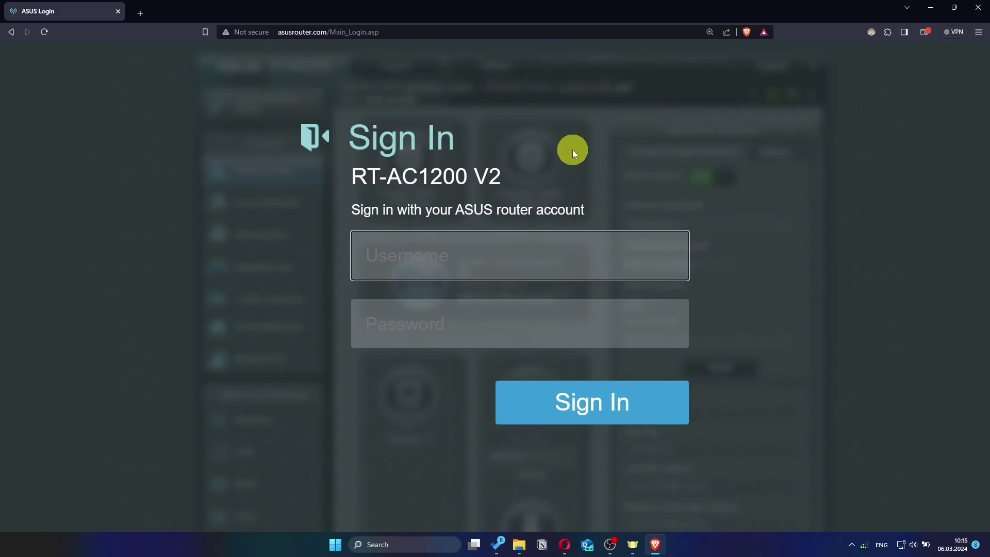
# - Sign back in to the router admin with the admin username and password
pyautogui.write('asus')
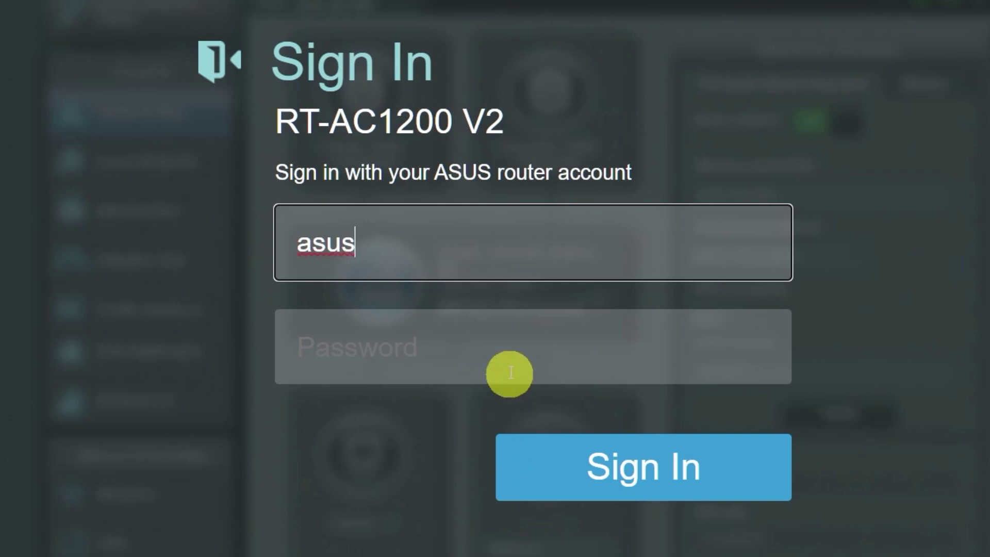
pyautogui.click(526, 346)
pyautogui.write('ad•••••••')
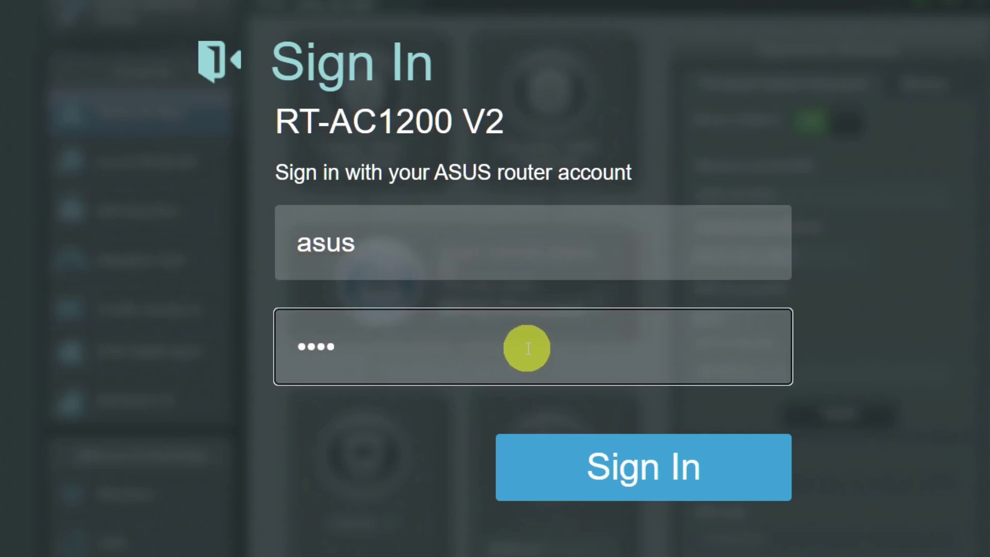
pyautogui.write('••')
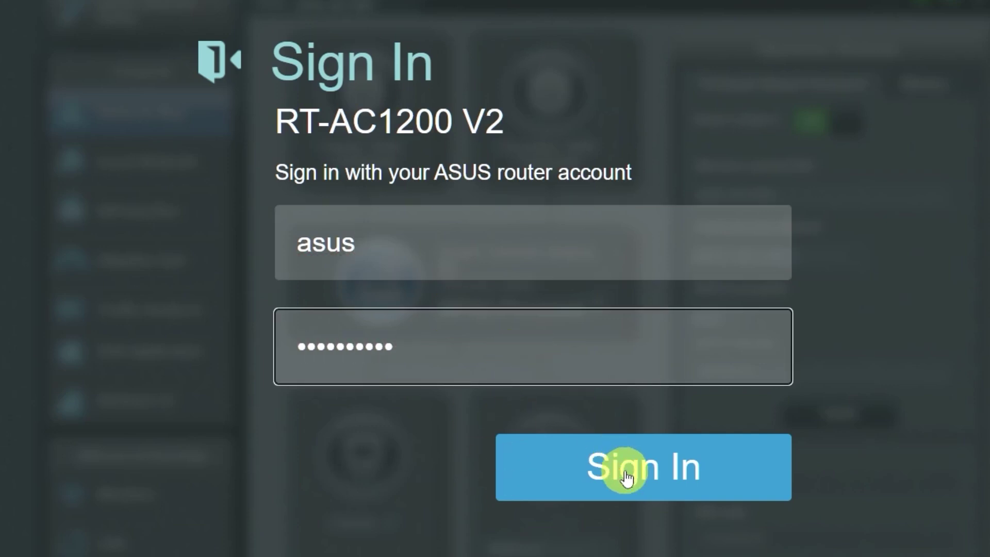
pyautogui.click(625, 469)
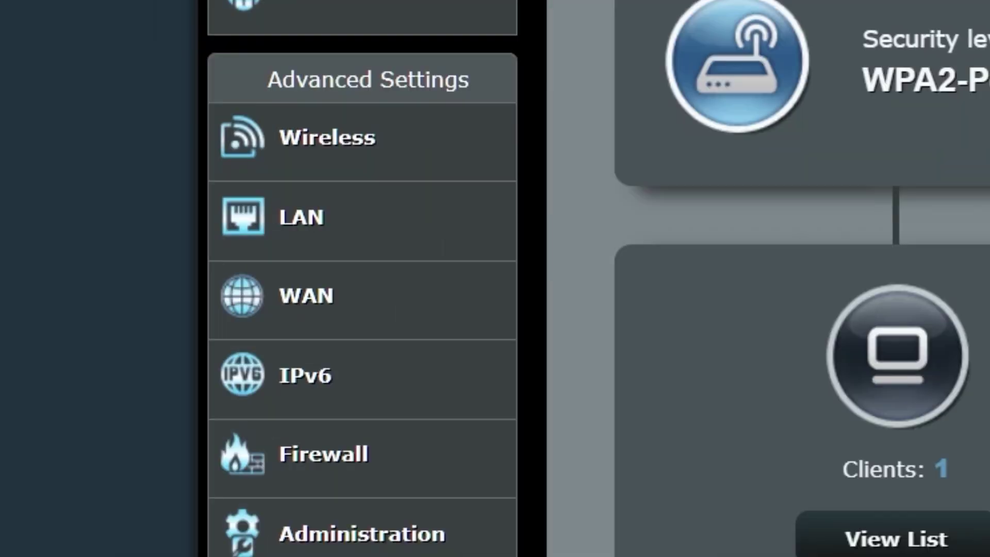
pyautogui.click(406, 302)
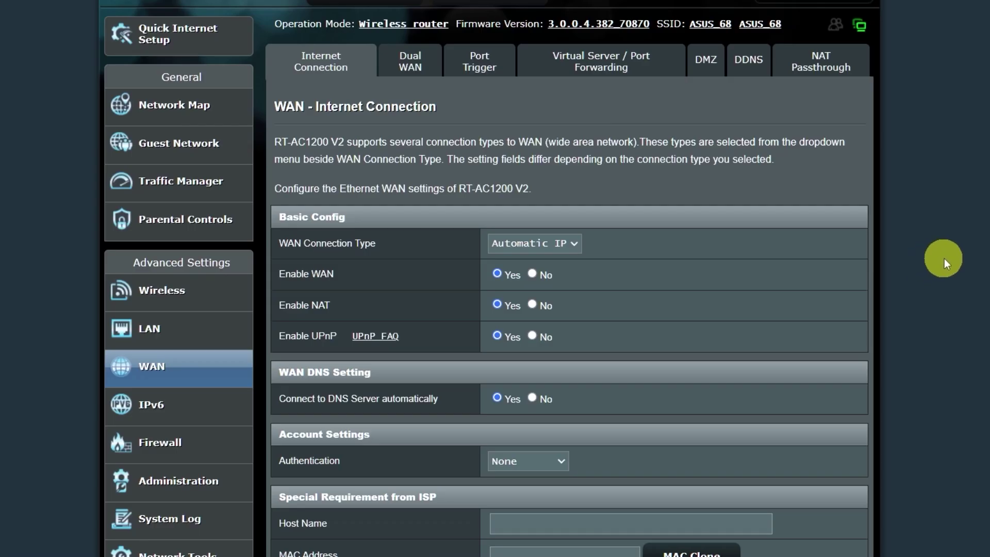
pyautogui.scroll(-1, 679, 199)
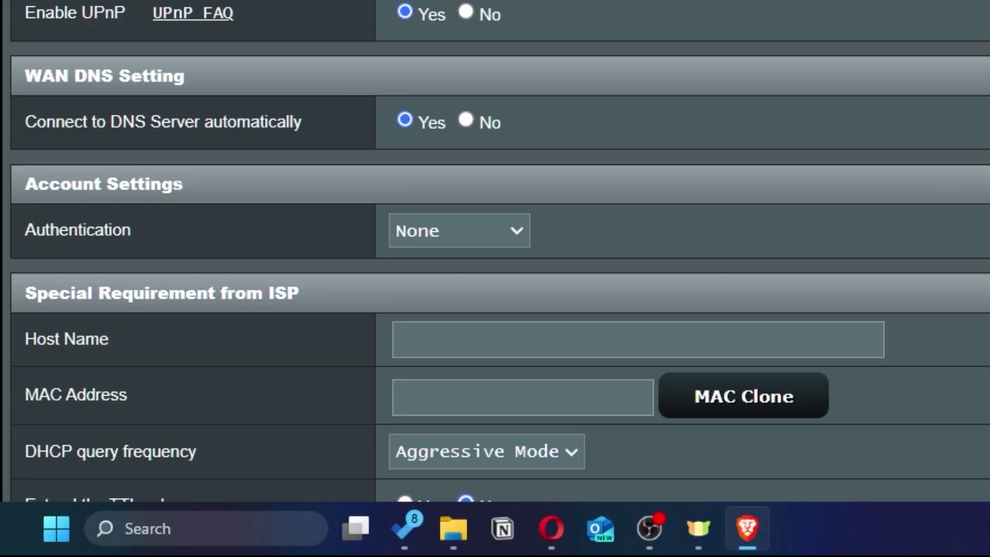
pyautogui.scroll(-3, 684, 193)
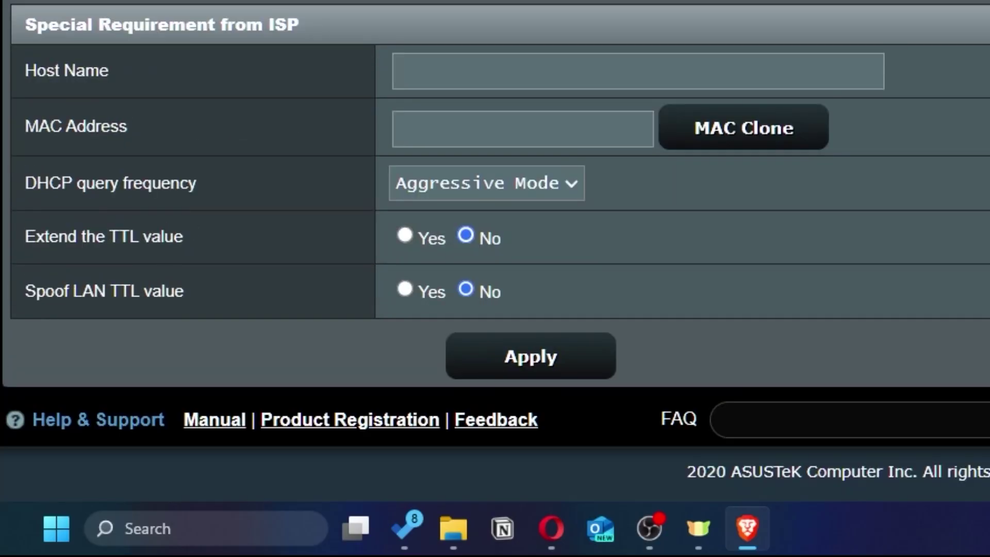
pyautogui.click(804, 142)
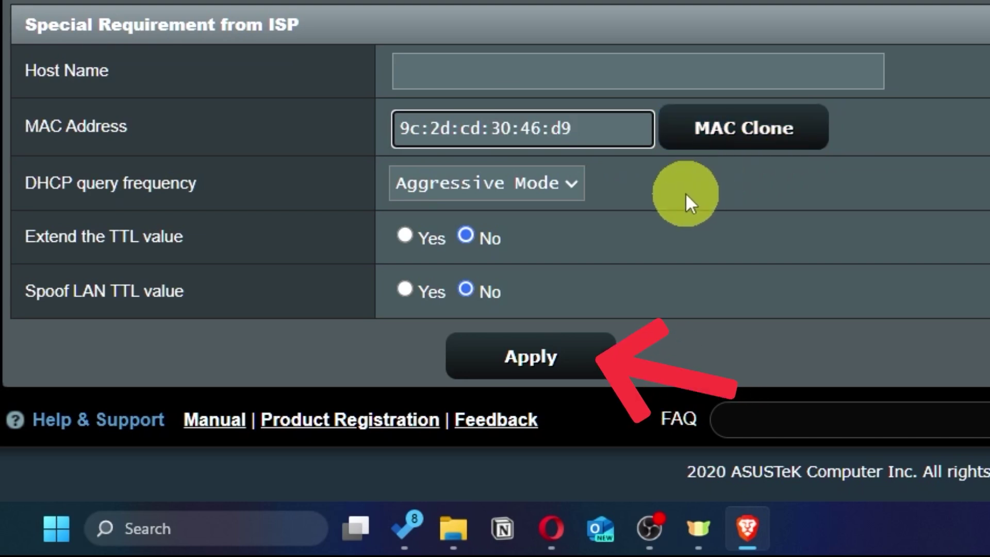
pyautogui.click(570, 366)
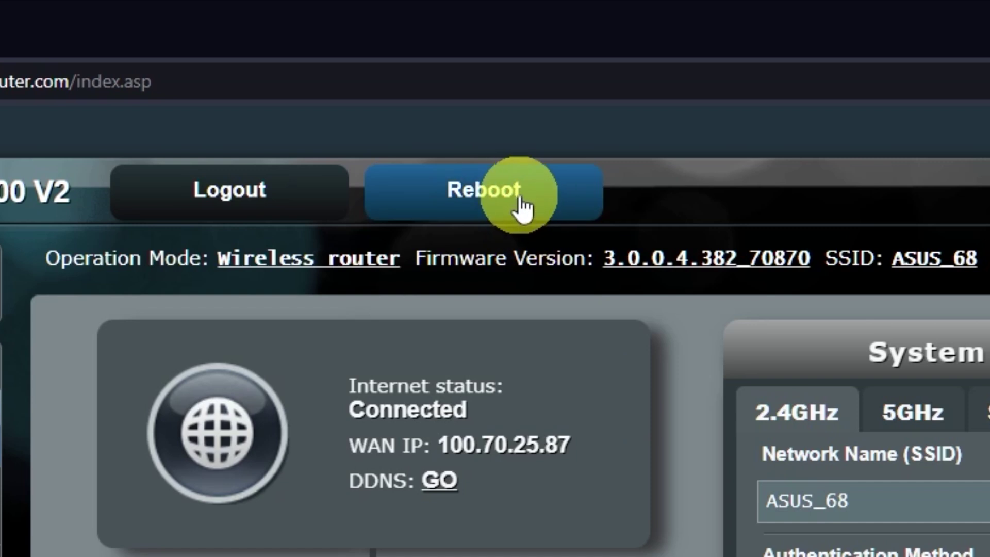
# - Reboot the router and confirm the restart
pyautogui.click(522, 199)
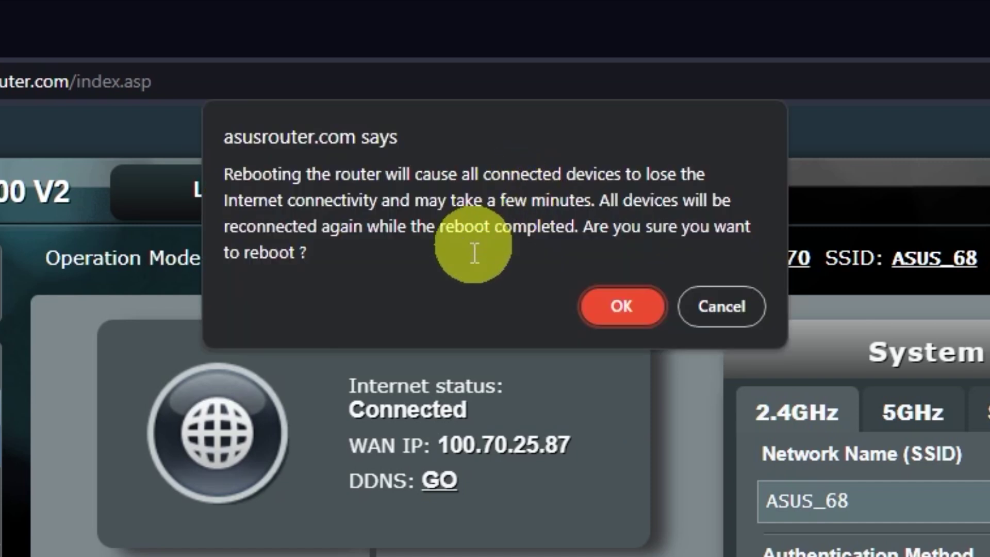
pyautogui.click(622, 307)
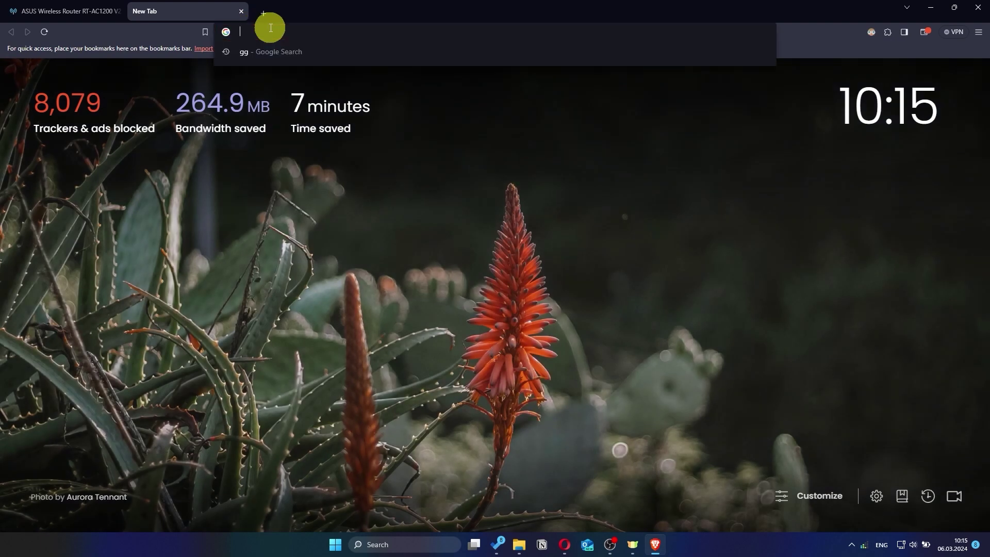
# - Search 'gg' from the new tab's address bar to get Google results
pyautogui.write('gg')
pyautogui.press('Return')
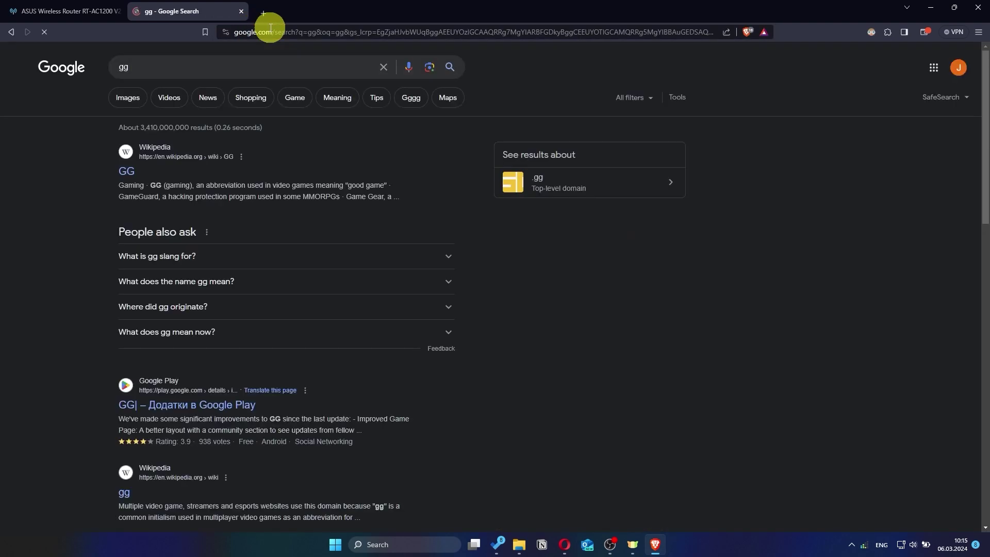